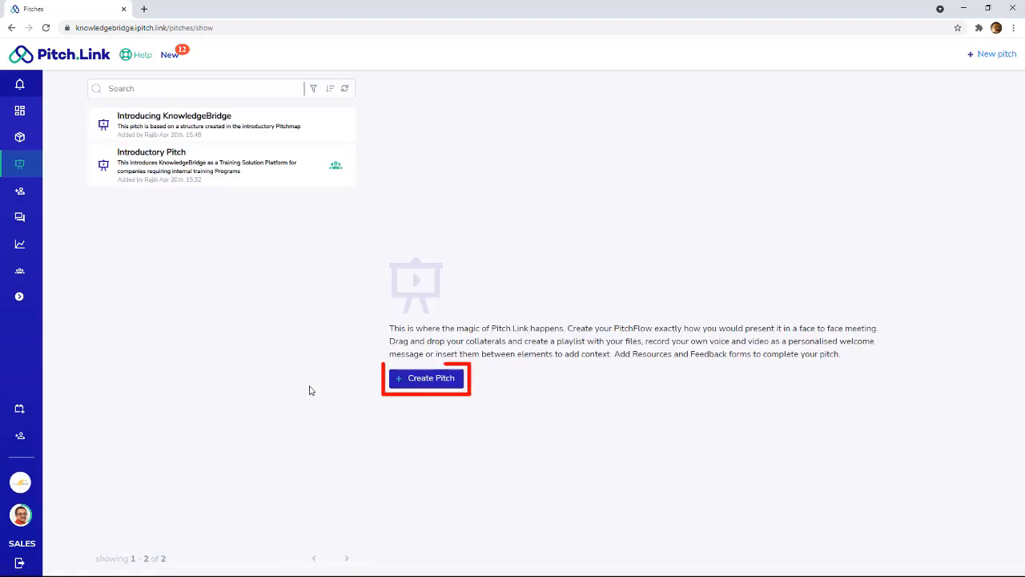
- Start a new pitch and name it "Training Solutions For Dispersed Workforces"
click(415, 386)
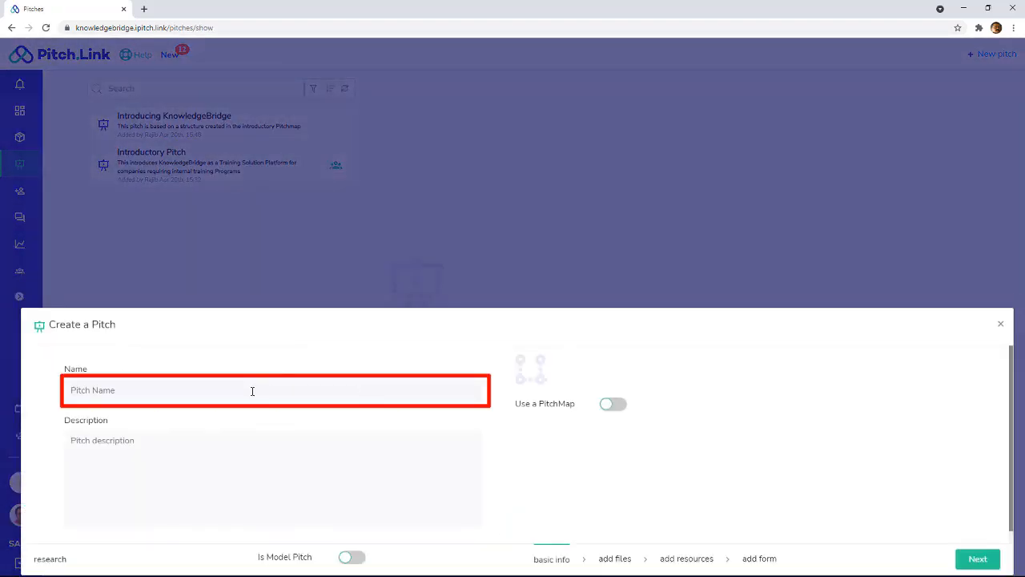
click(252, 391)
text(Training Sol)
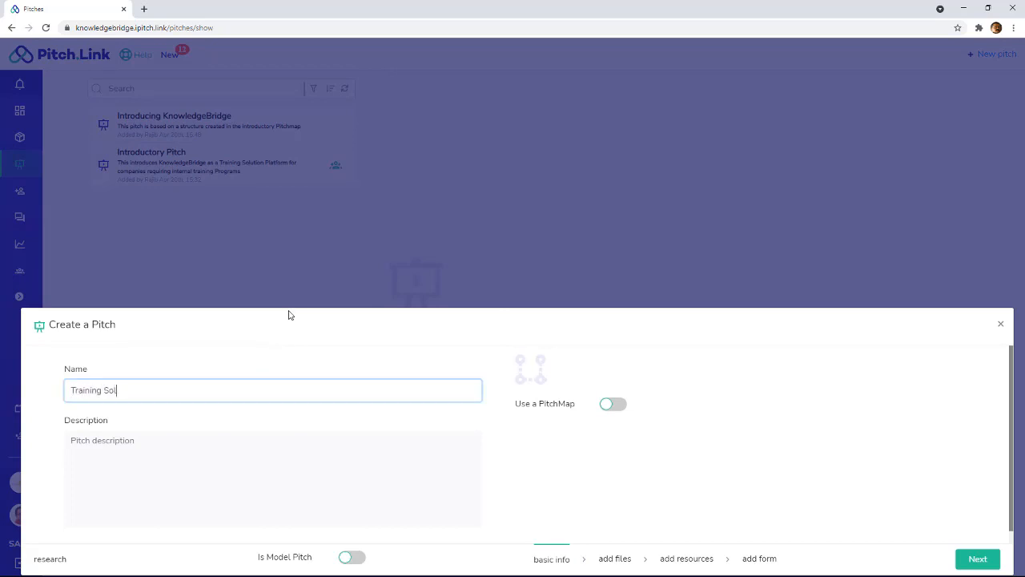
text(utions For Dispersed Workfor)
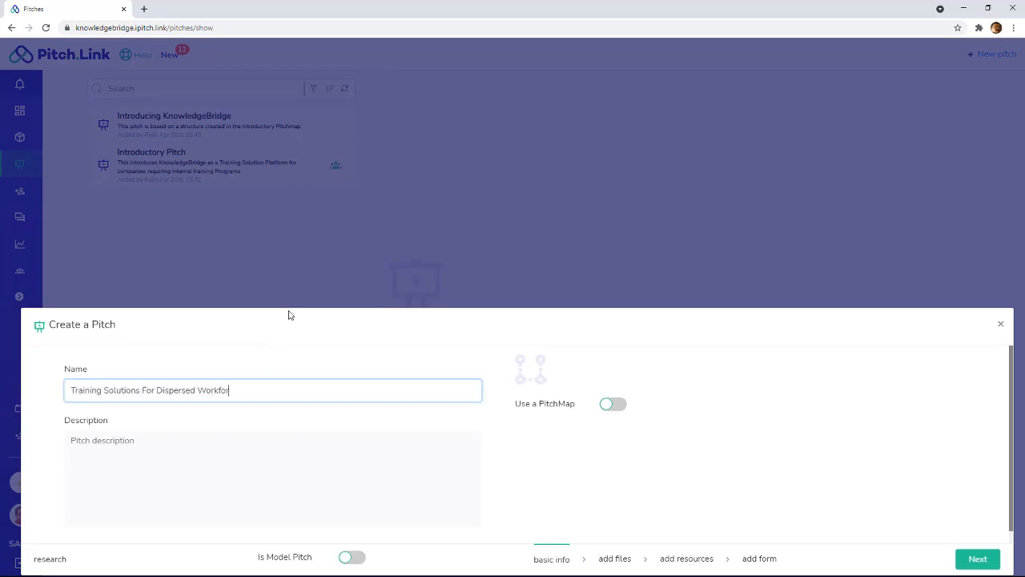
text(ces)
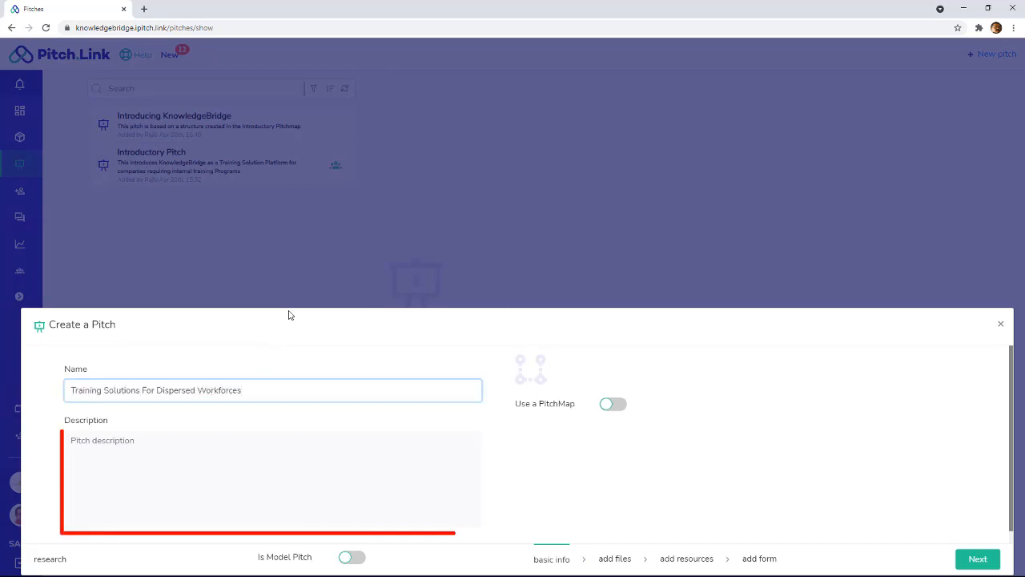
- Enter the description "This Pitch Proposes a web and mobile delivery as a solution for training across wide geographies and multiple languages" and continue
click(233, 445)
text(This Pi)
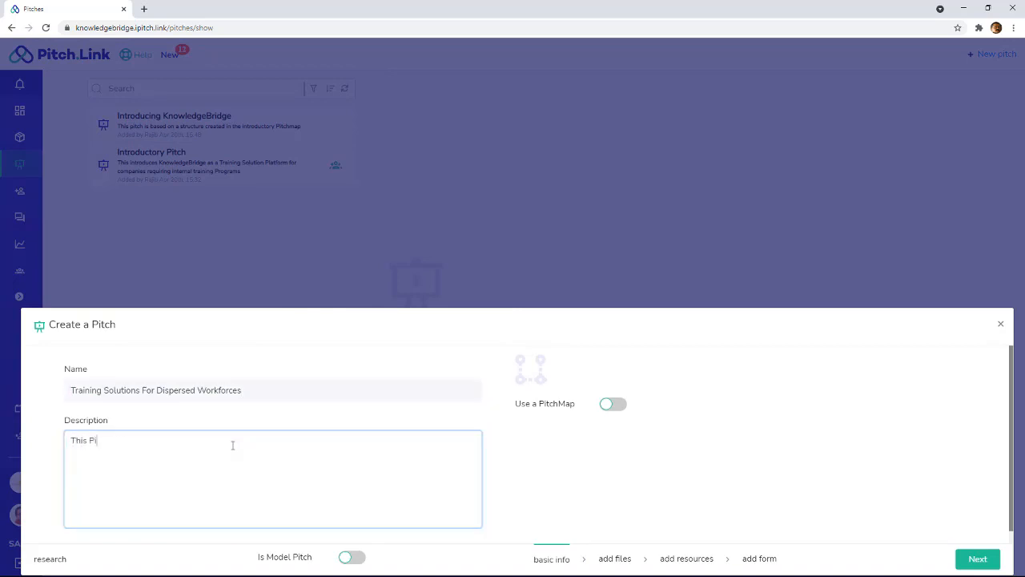
text(tch Proposes a web and mobile delivery as a solution for training across wide geogra)
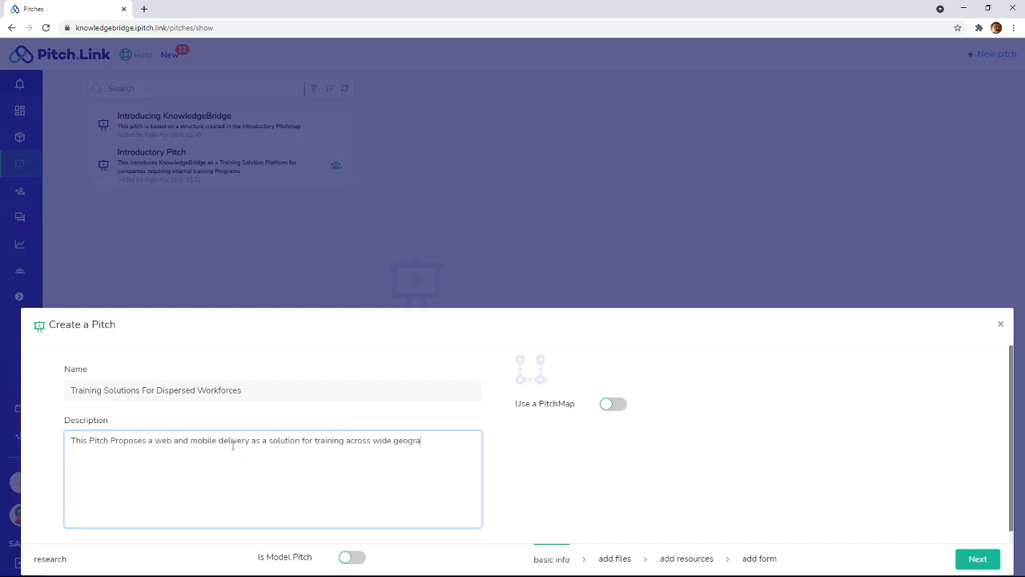
text(phies and multiple languages)
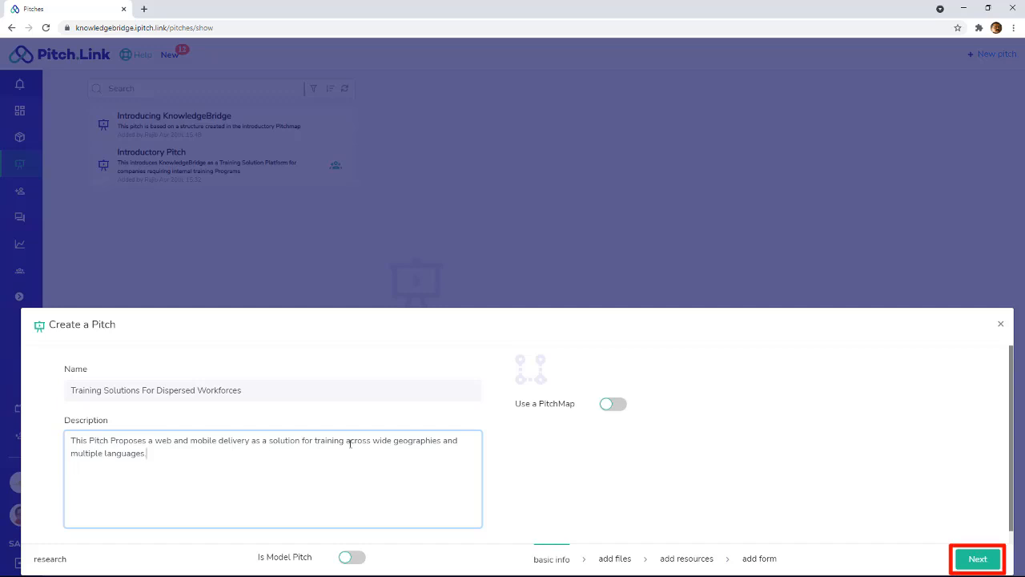
click(988, 564)
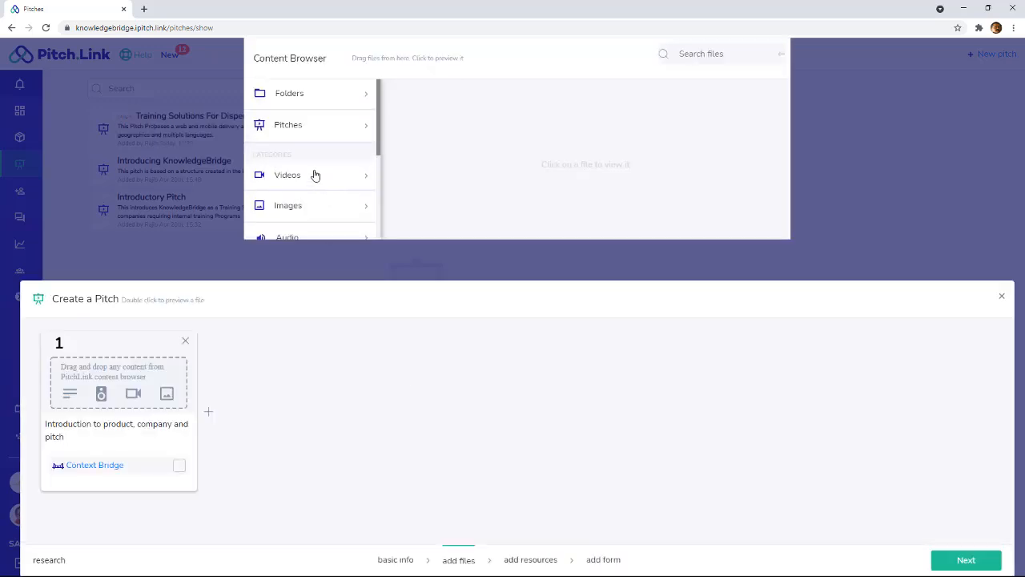
- Browse the Videos content and place INTRO_TO_KB_SHORT.mp4 into the first pitch slot
click(315, 174)
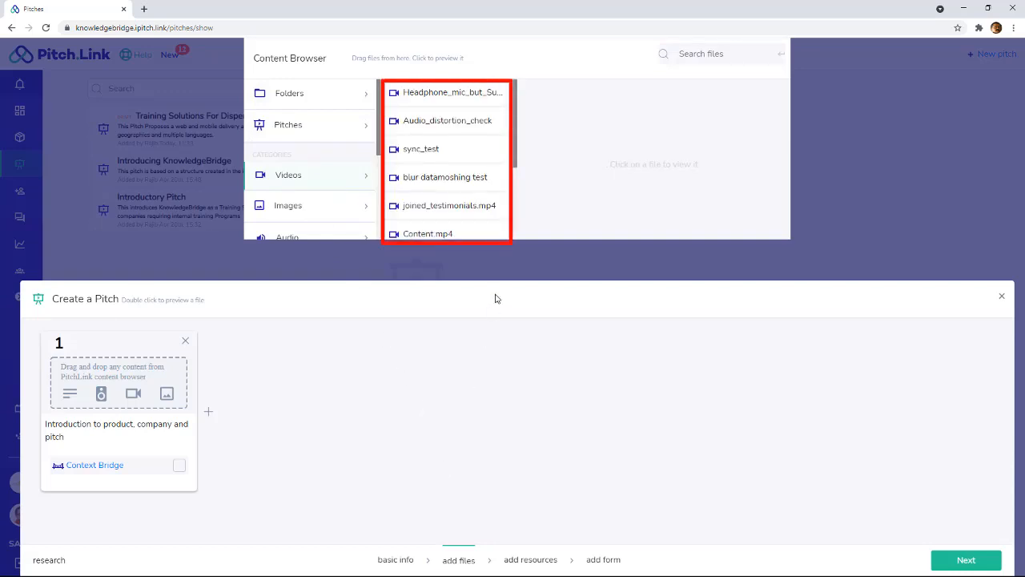
drag(517, 164, 514, 231)
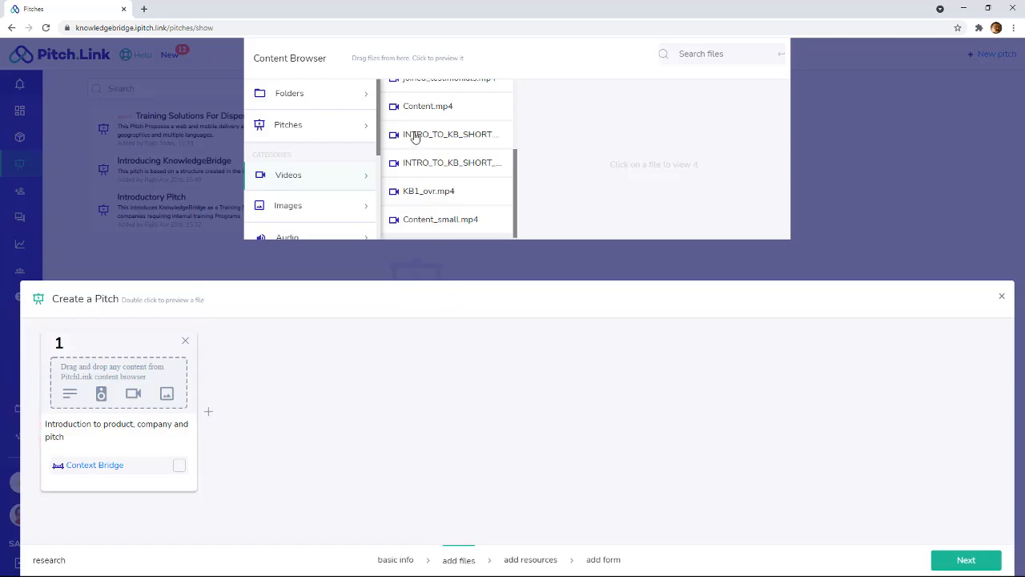
drag(414, 136, 76, 373)
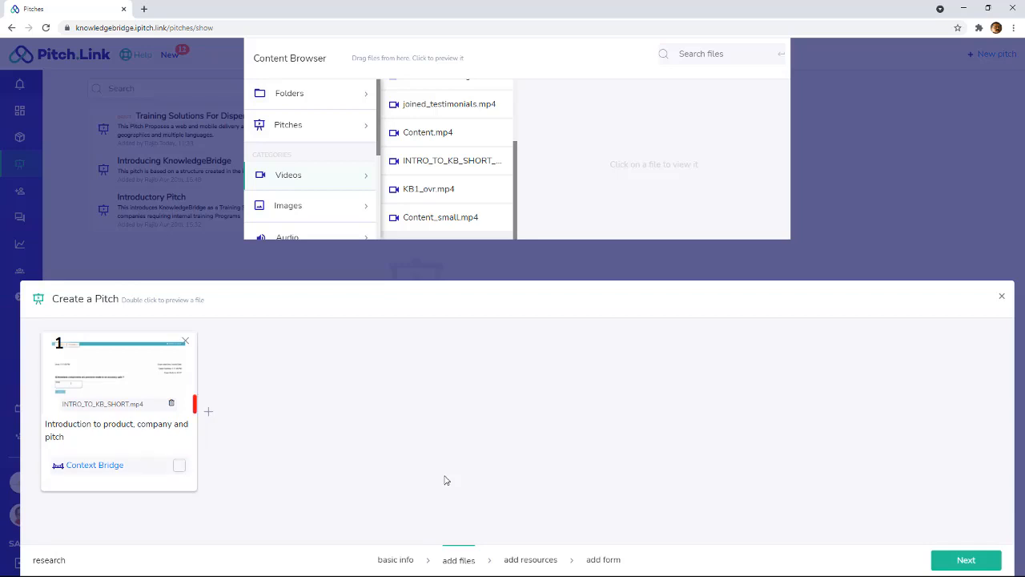
- Add a second slot and place the presentation Content_making_Need.pptx into it
click(208, 415)
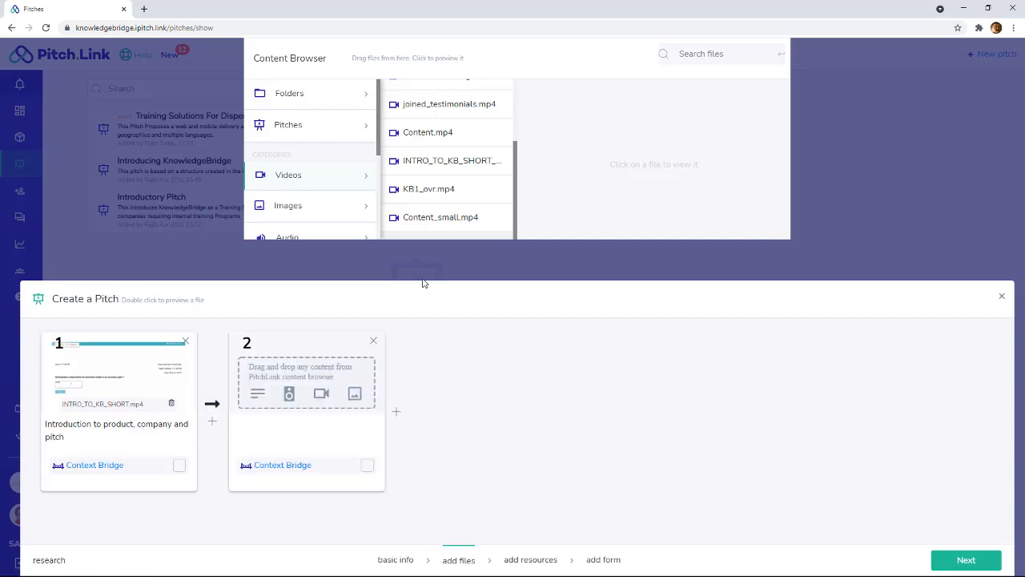
scroll(378, 174, down, 1)
scroll(379, 174, down, 2)
click(353, 169)
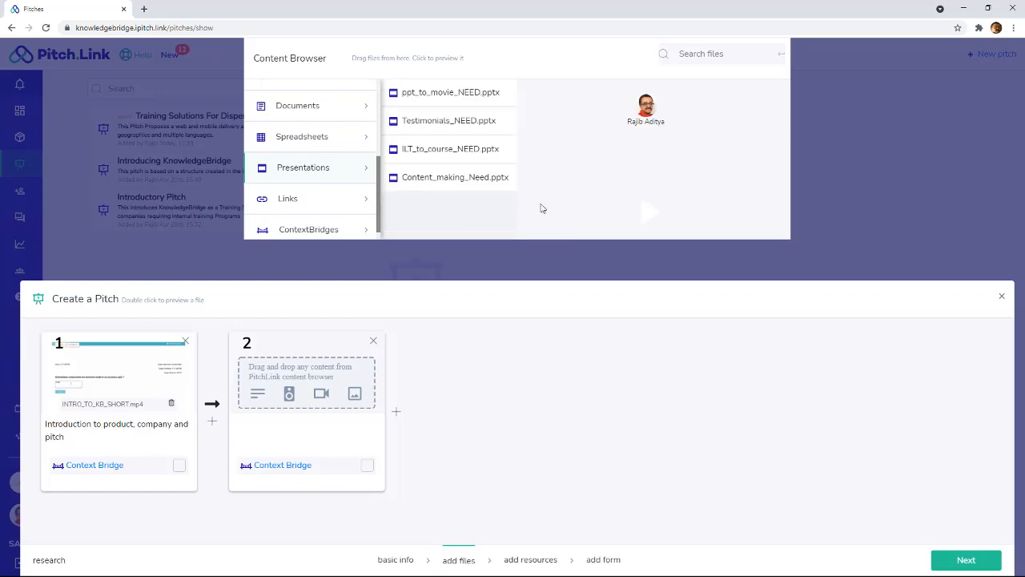
drag(459, 178, 343, 382)
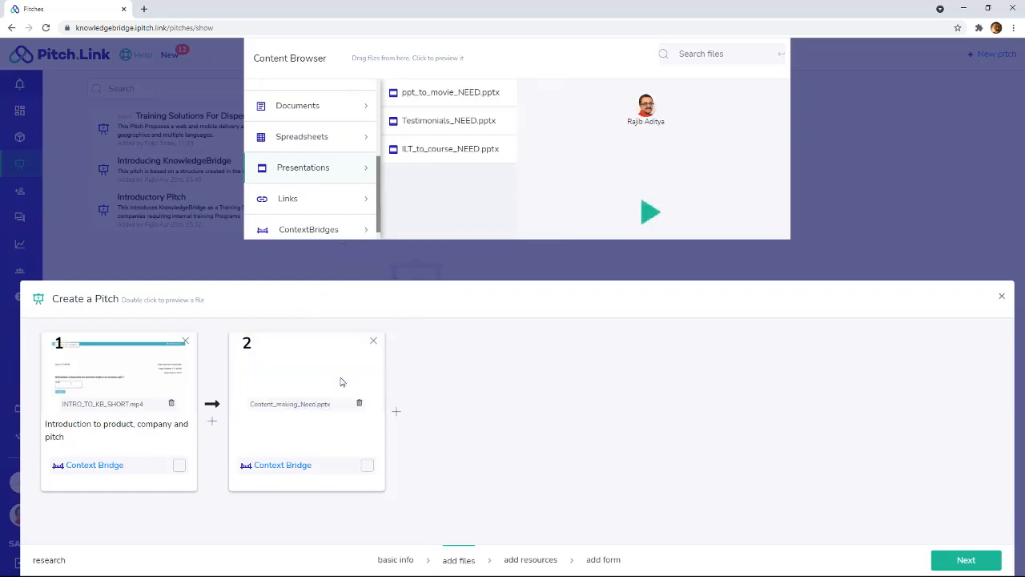
- Add a third slot and place the video joined_testimonials.mp4 into it
click(397, 412)
scroll(373, 175, up, 3)
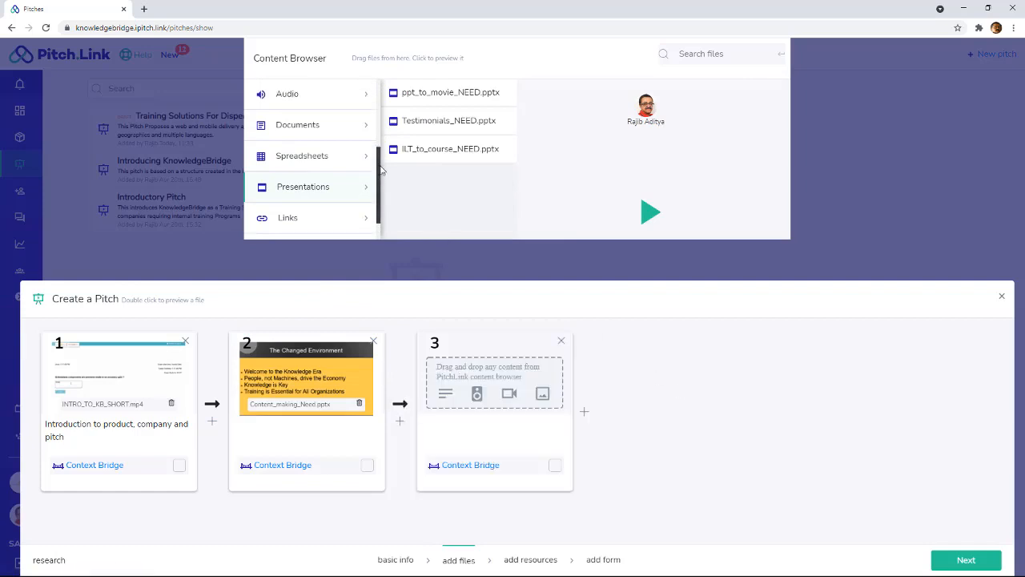
click(288, 120)
drag(450, 111, 507, 386)
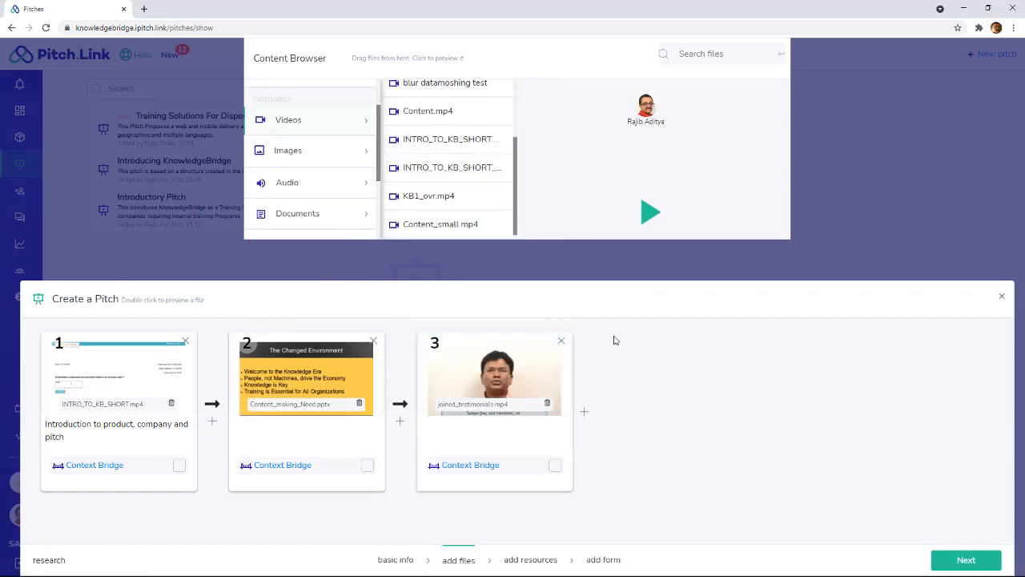
- Add a fourth slot and place the image final.png into it
click(585, 413)
click(289, 151)
drag(418, 225, 681, 376)
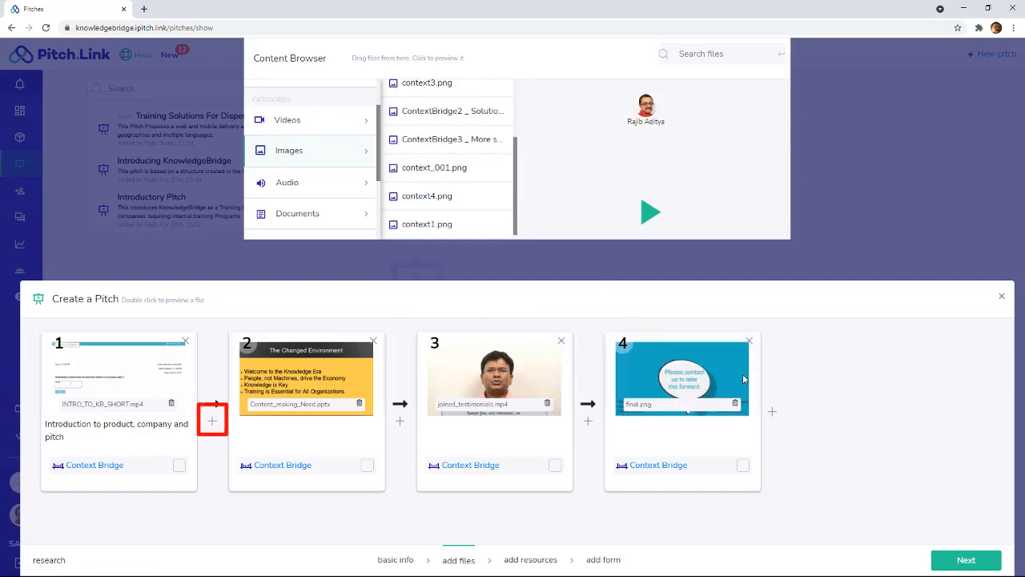
- Insert a new slot between slots 1 and 2, enable its Context Bridge, and proceed to resources
click(213, 421)
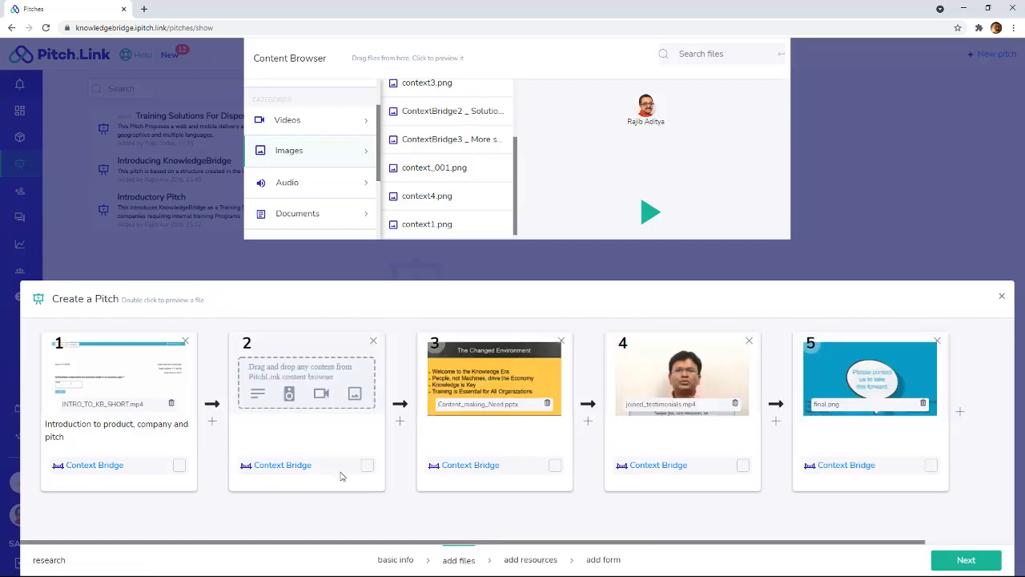
click(365, 464)
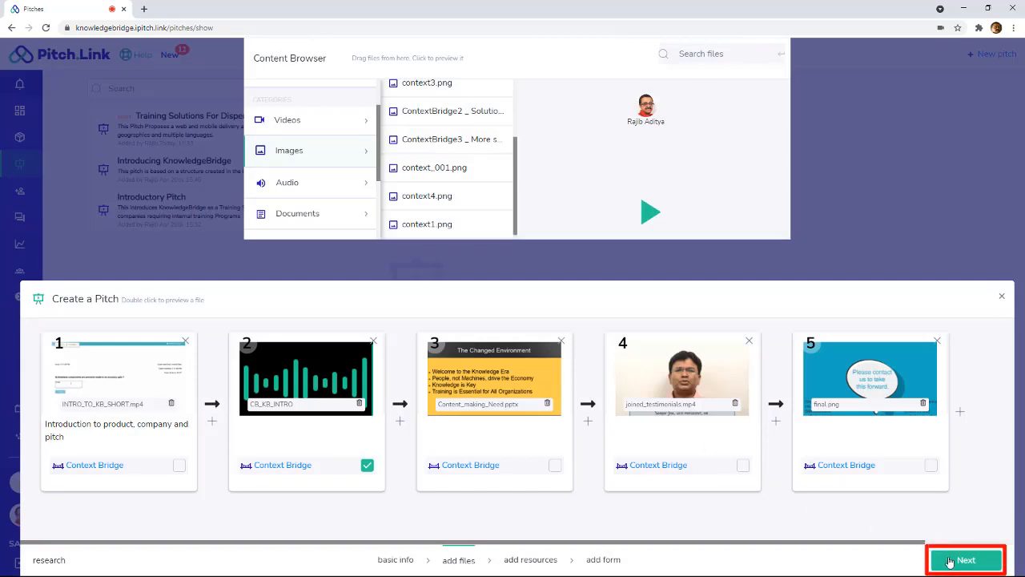
click(950, 562)
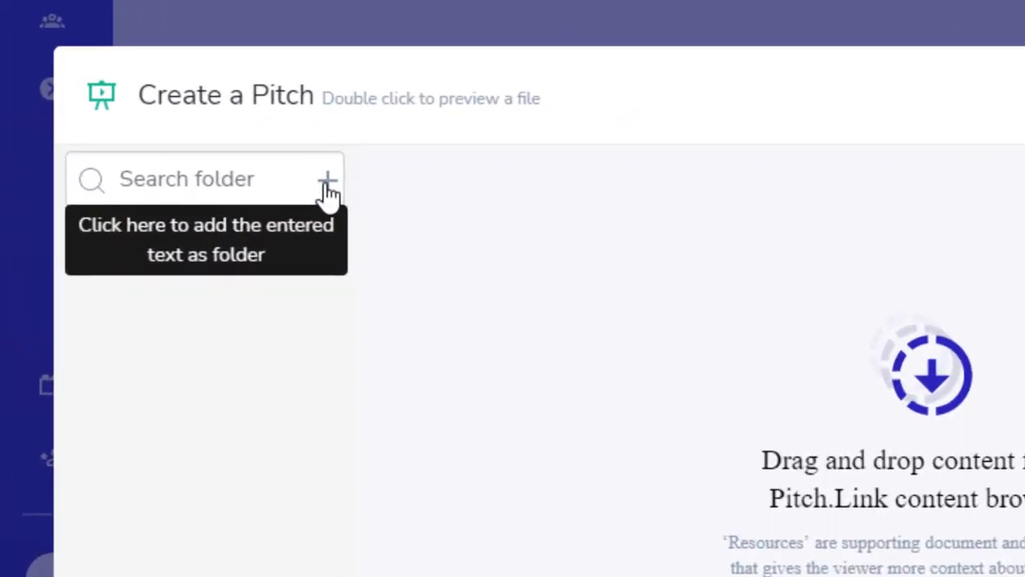
- Add the Certificates folder to the pitch resources
click(328, 186)
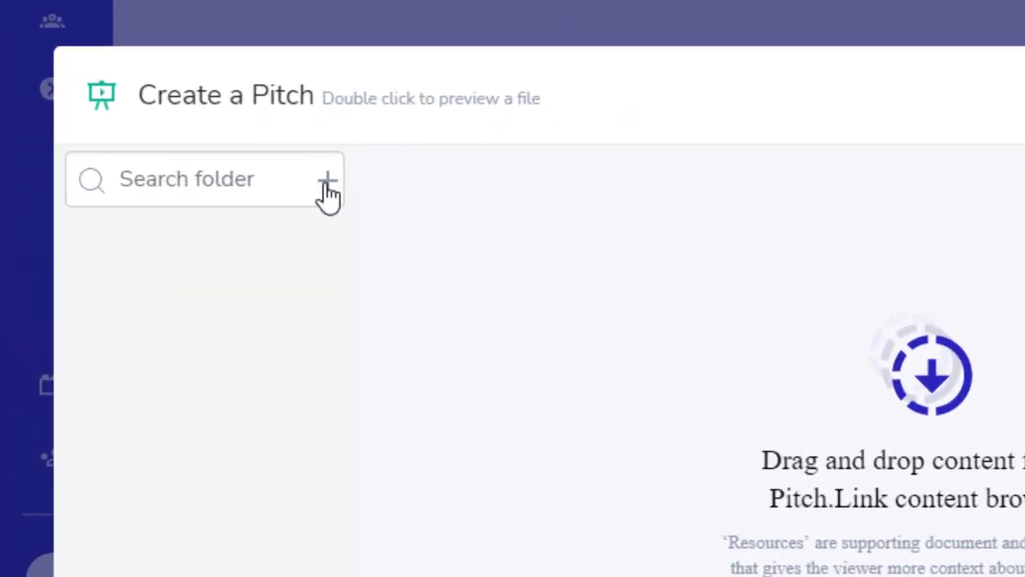
click(277, 179)
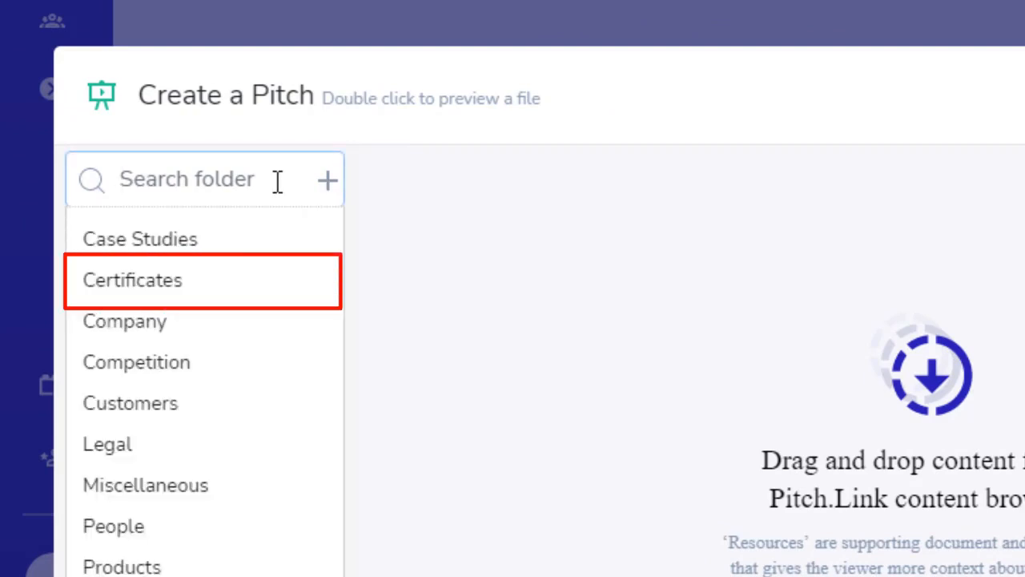
click(132, 288)
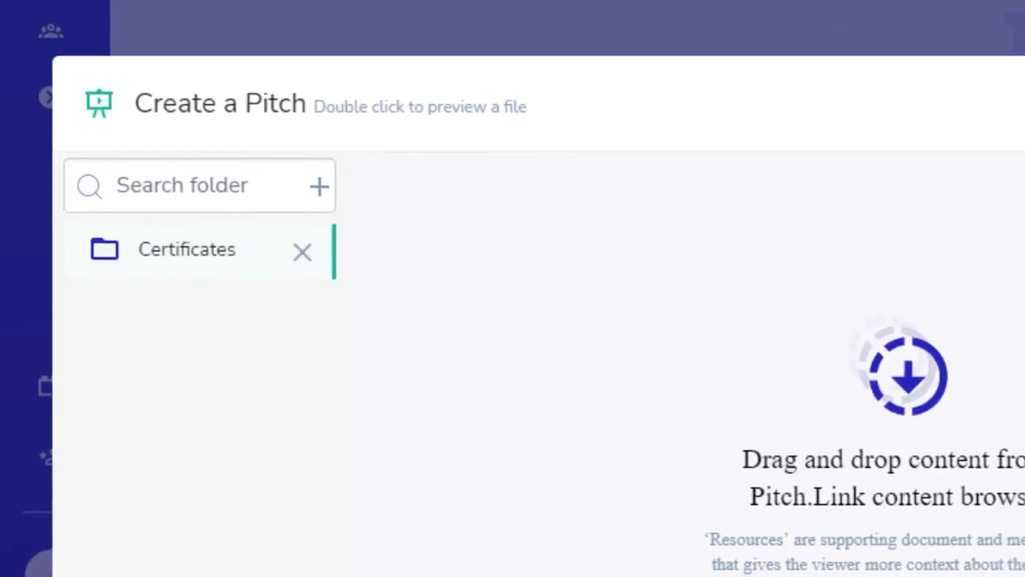
- Browse Documents and add the SS_US Patent - Storage file as a resource, then proceed to forms
scroll(376, 182, down, 1)
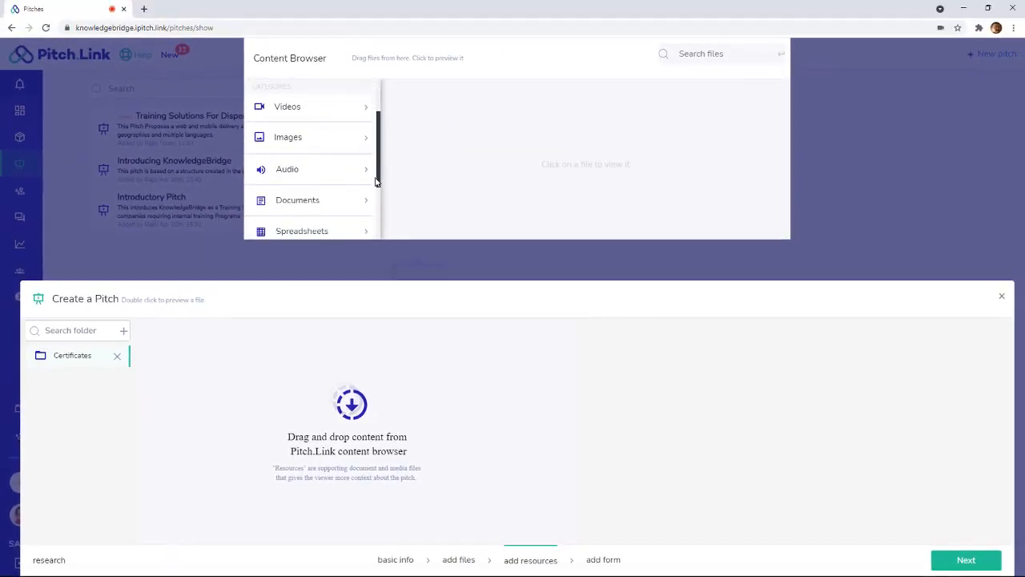
drag(375, 182, 373, 225)
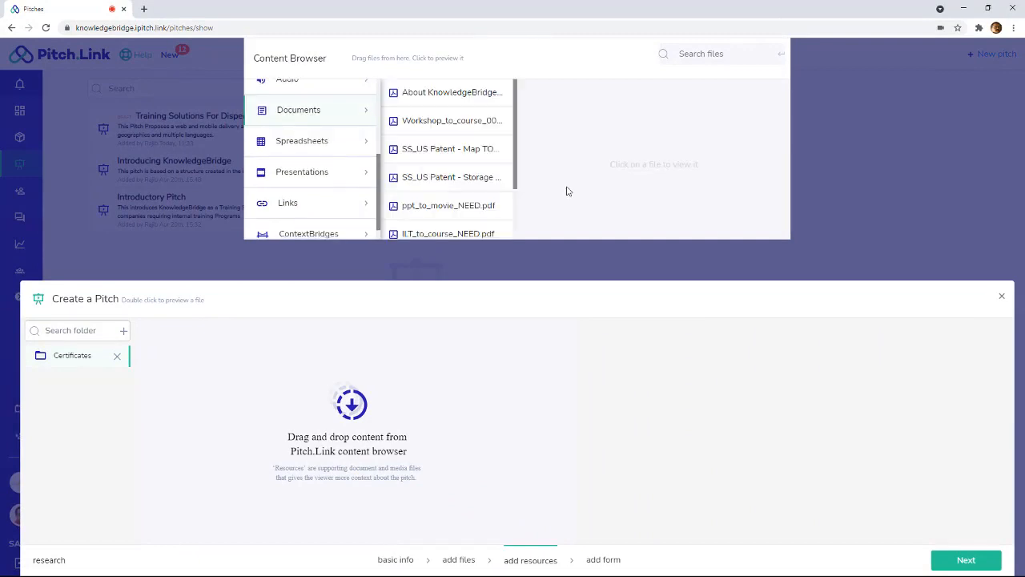
drag(518, 151, 513, 207)
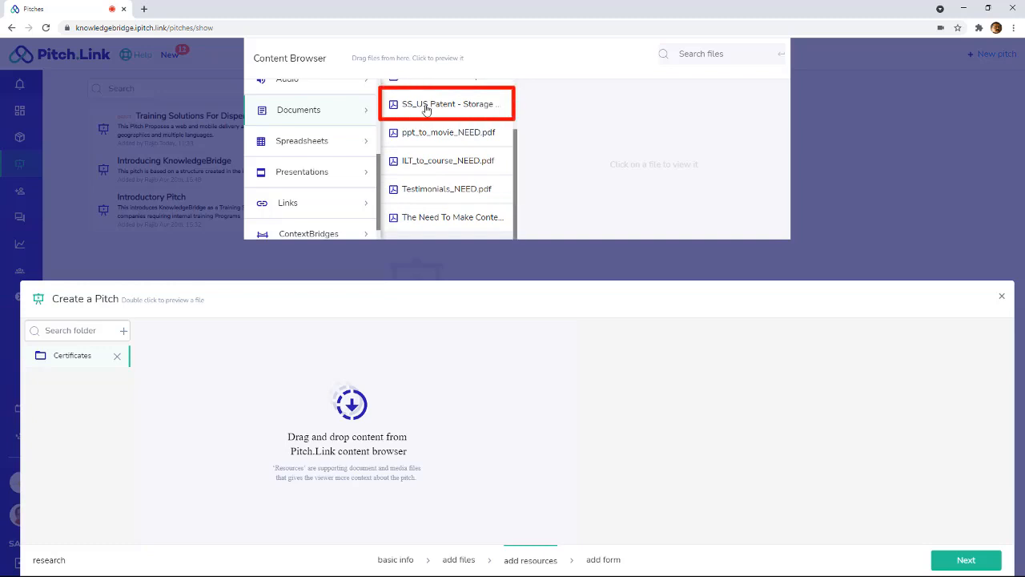
drag(432, 113, 650, 394)
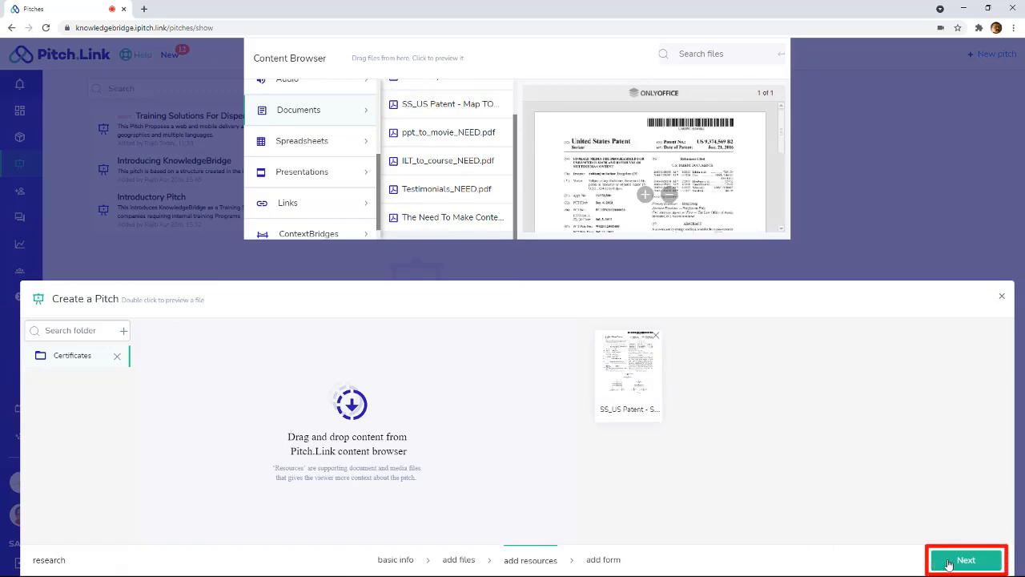
click(948, 565)
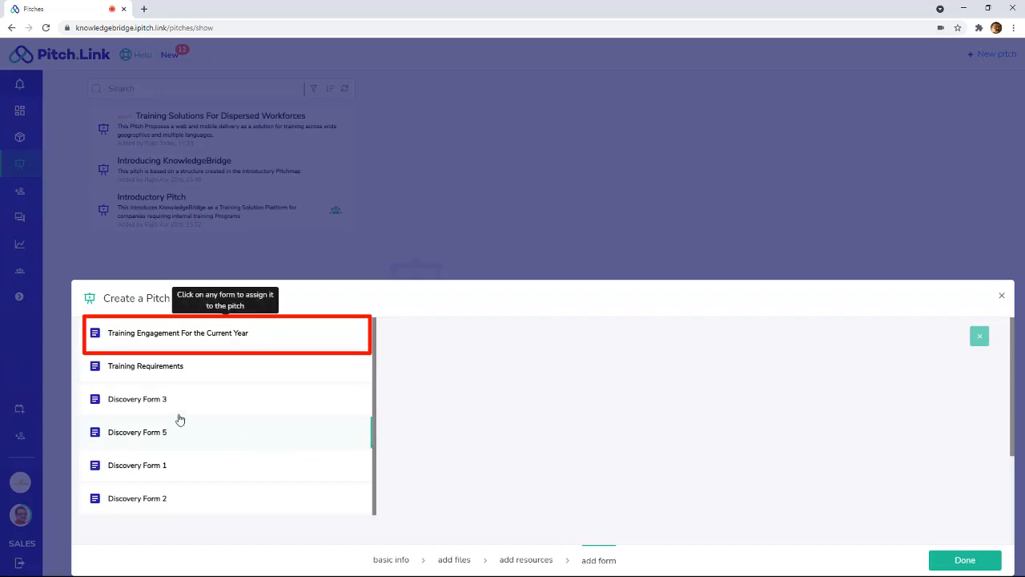
- Assign the form "Training Engagement For the Current Year" to the pitch and finish the wizard
click(142, 337)
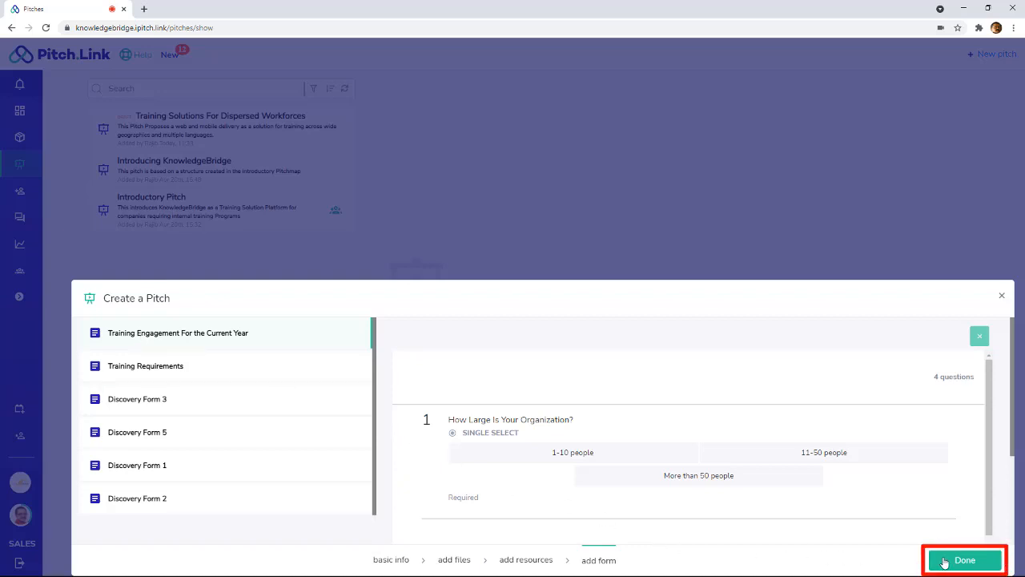
click(944, 564)
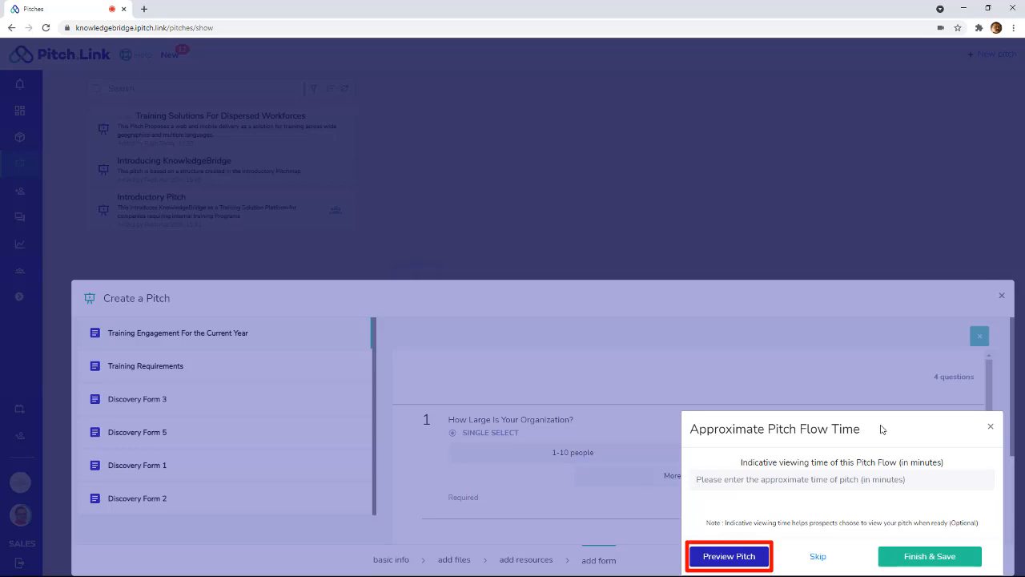
- Preview the pitch in a new tab, return to the Pitches tab, and finish and save the pitch
click(744, 559)
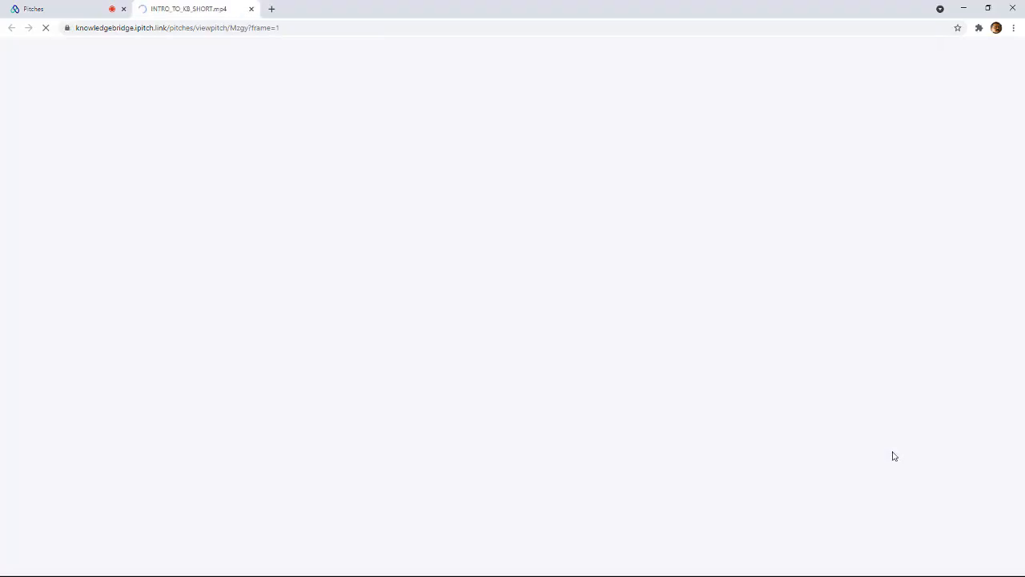
click(83, 11)
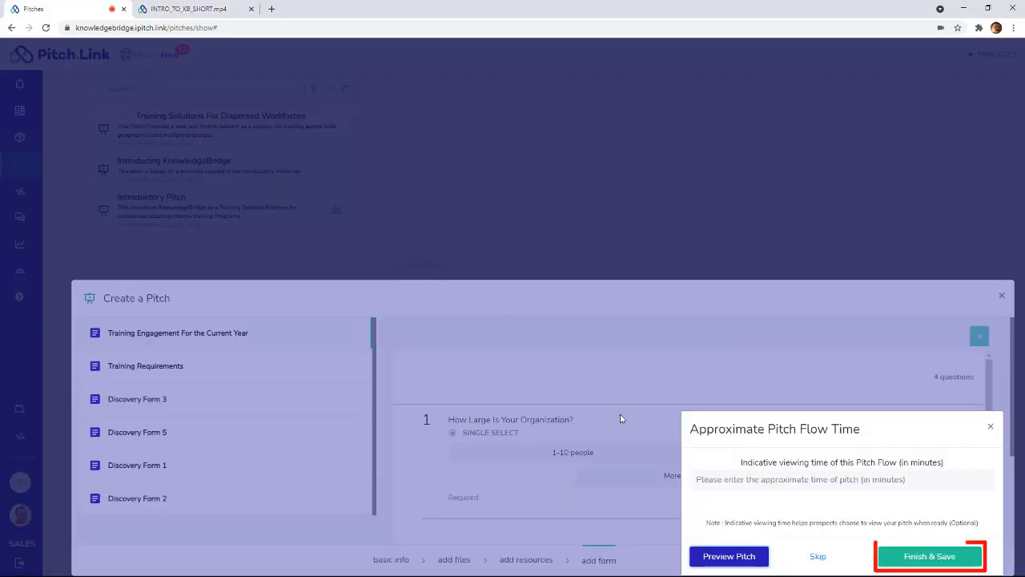
click(906, 556)
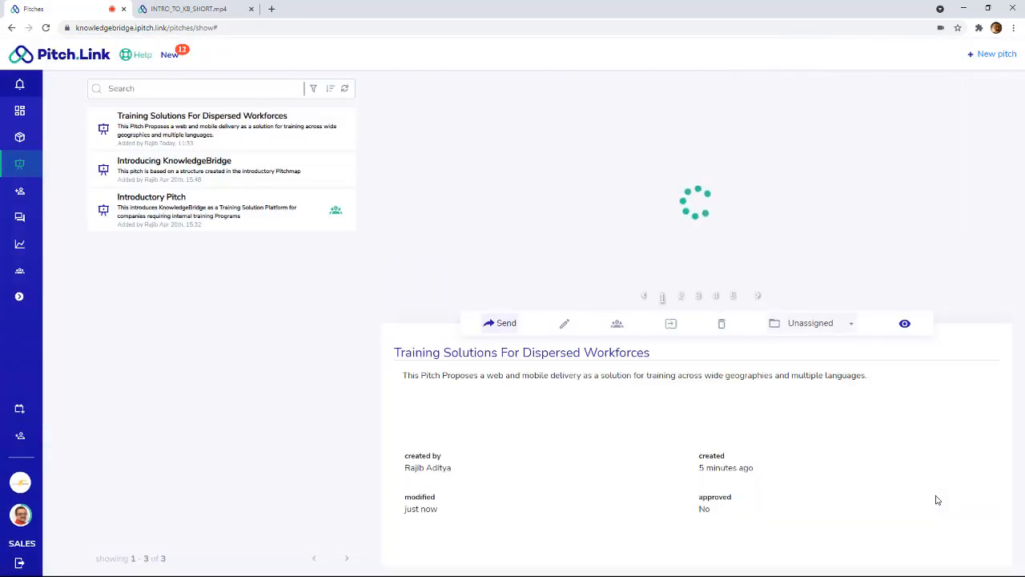